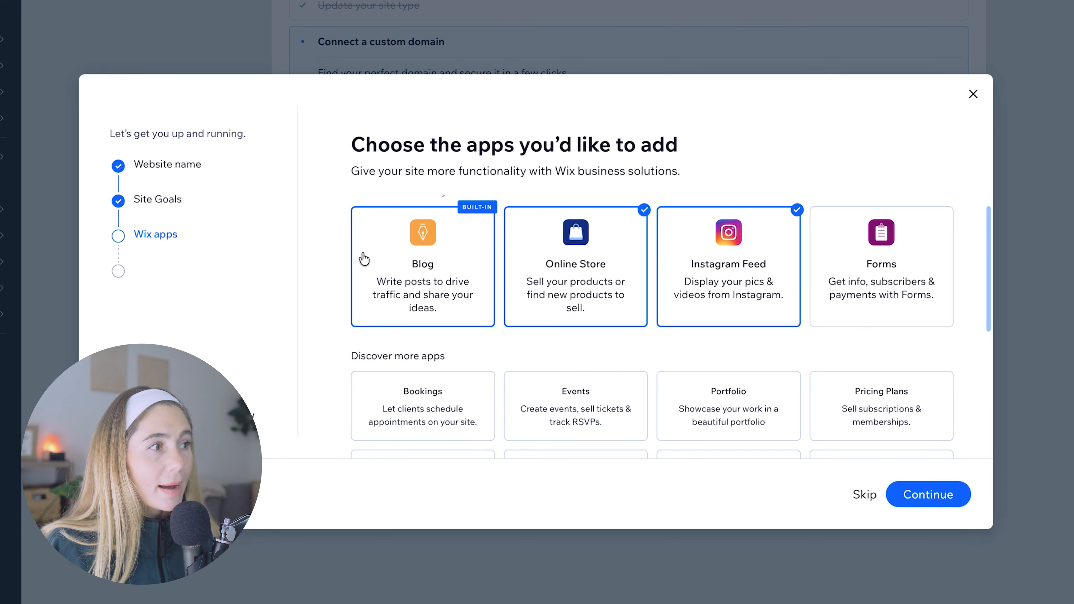
- Accept the selected Wix apps, including Online Store and Instagram Feed, and open a ready-made website template for editing
{"action": "left_click", "coordinate": [962, 498]}
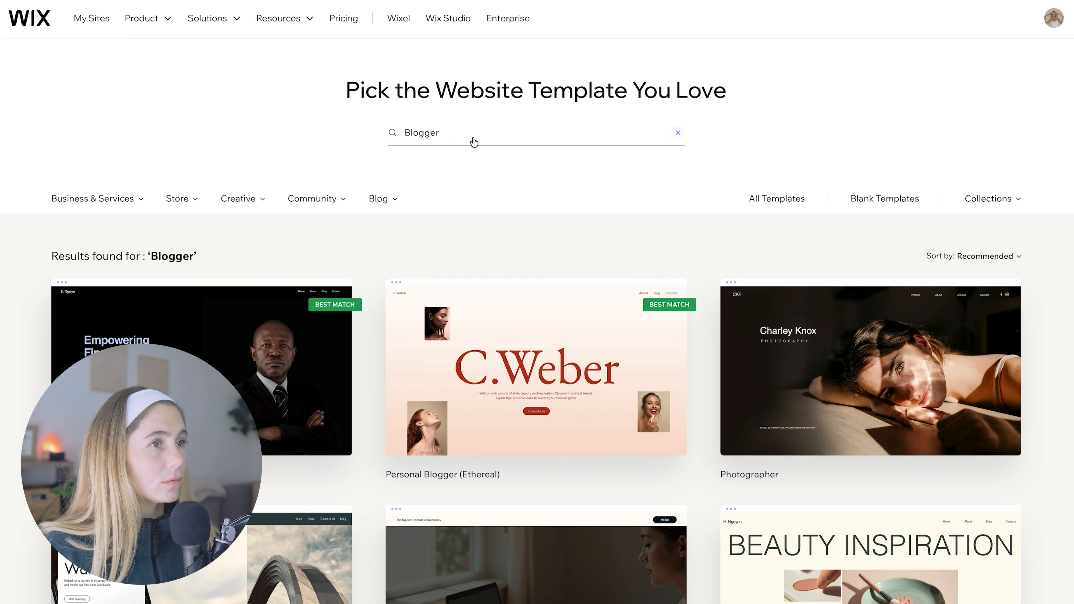
{"action": "left_click", "coordinate": [472, 142]}
{"action": "key", "text": "BackSpace"}
{"action": "key", "text": "BackSpace"}
{"action": "key", "text": "BackSpace"}
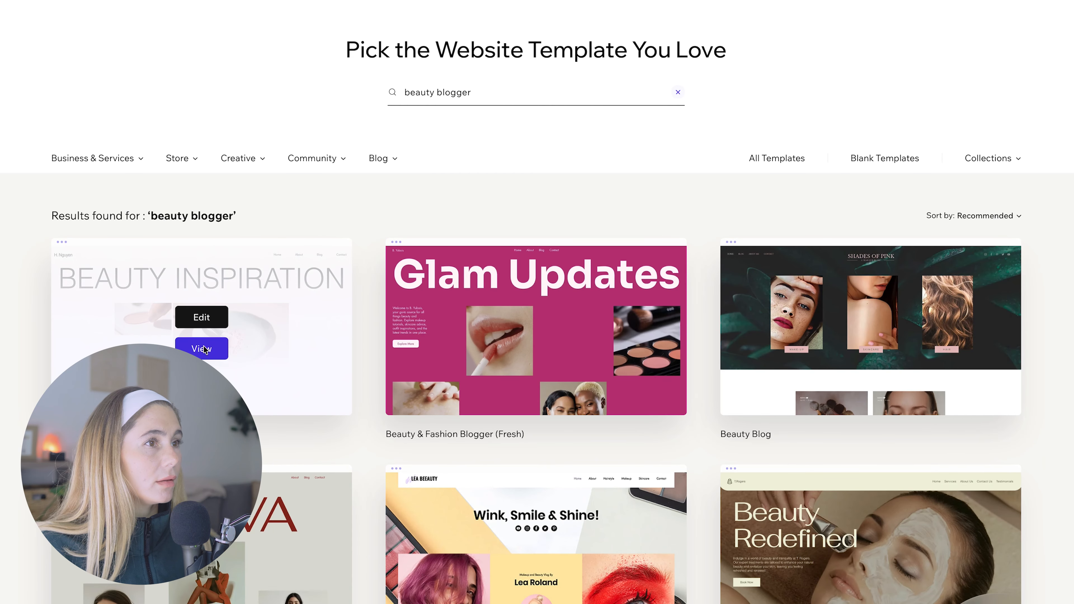
{"action": "left_click", "coordinate": [204, 347]}
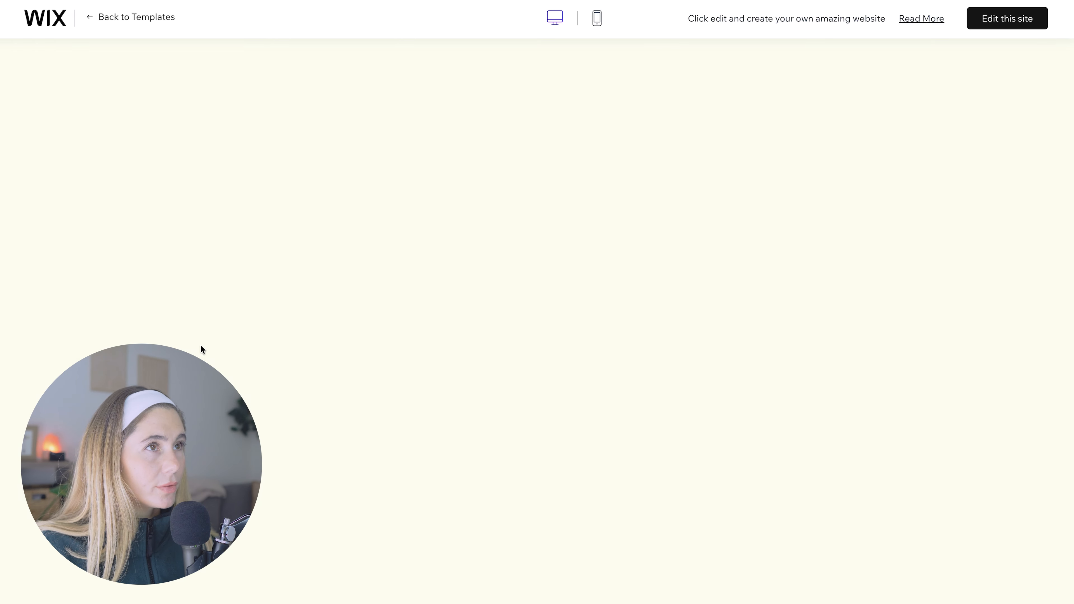
{"action": "left_click", "coordinate": [1008, 18]}
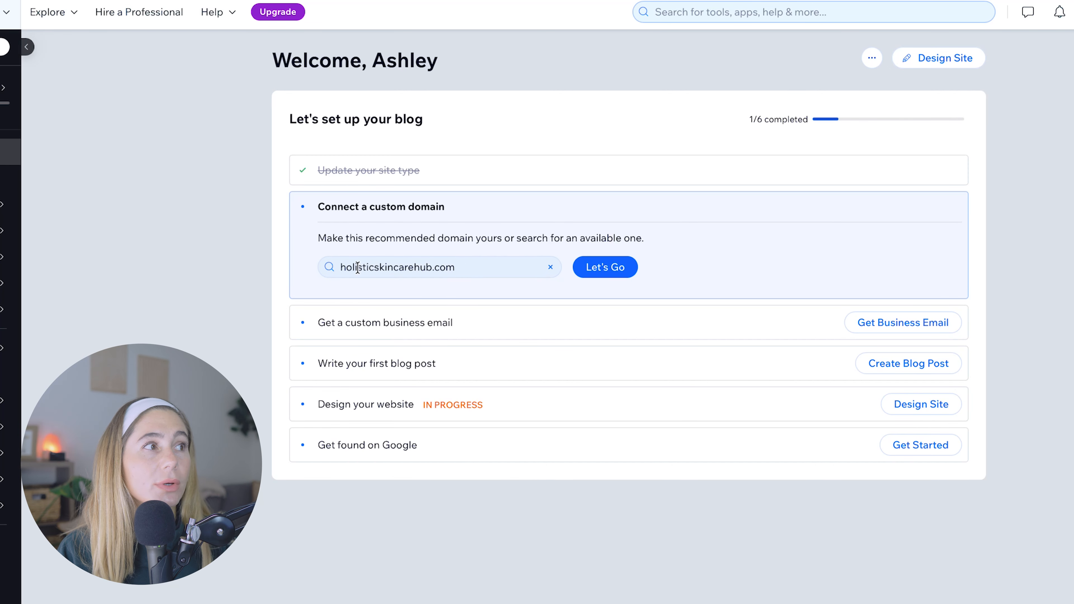
- Look up the recommended custom domain holisticskincarehub.com from the blog setup list
{"action": "left_click", "coordinate": [467, 269]}
{"action": "left_click", "coordinate": [622, 269]}
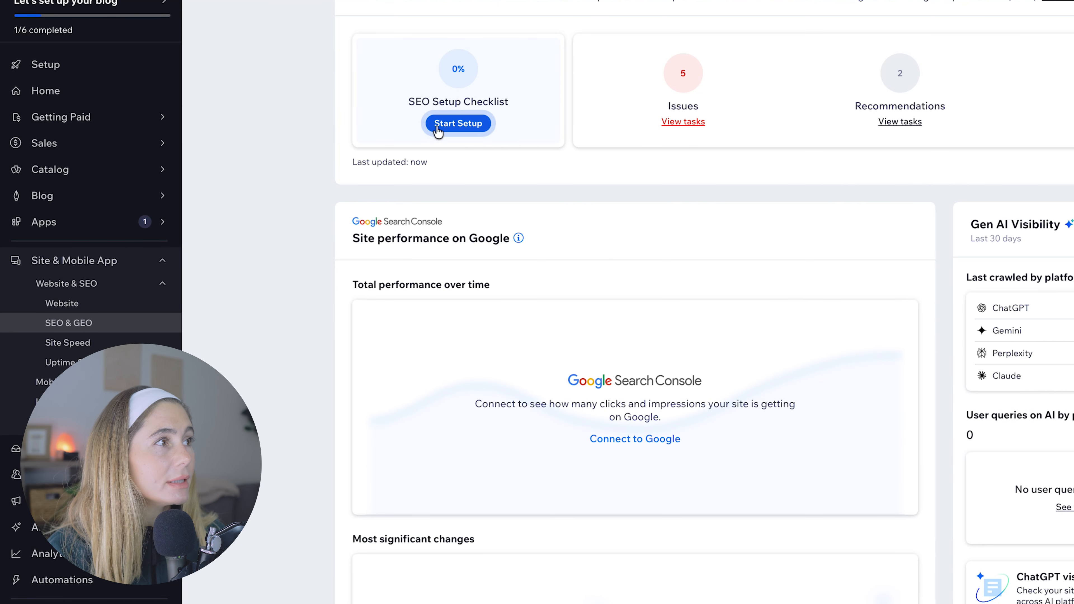
- Start the SEO Setup Checklist and enter Beauty Hub as the business or brand name
{"action": "left_click", "coordinate": [461, 138]}
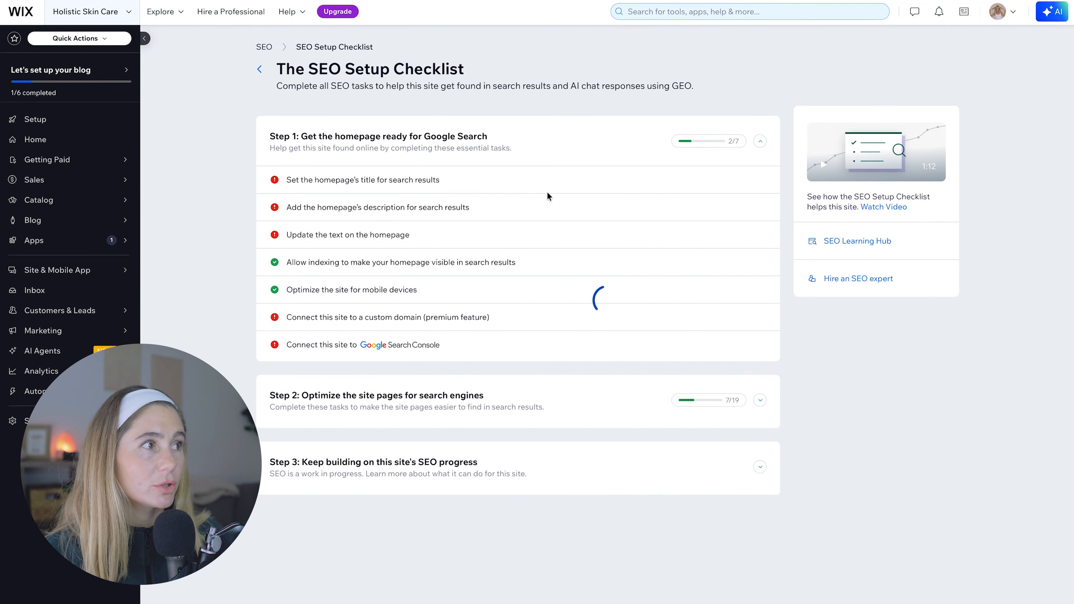
{"action": "left_click", "coordinate": [602, 391]}
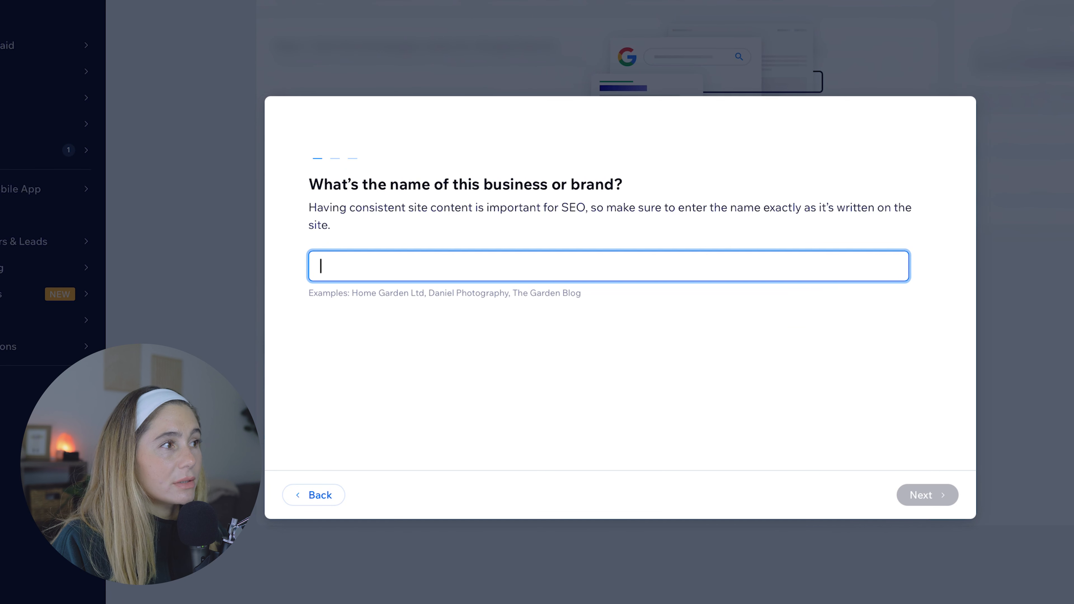
{"action": "type", "text": "Beauty Hub"}
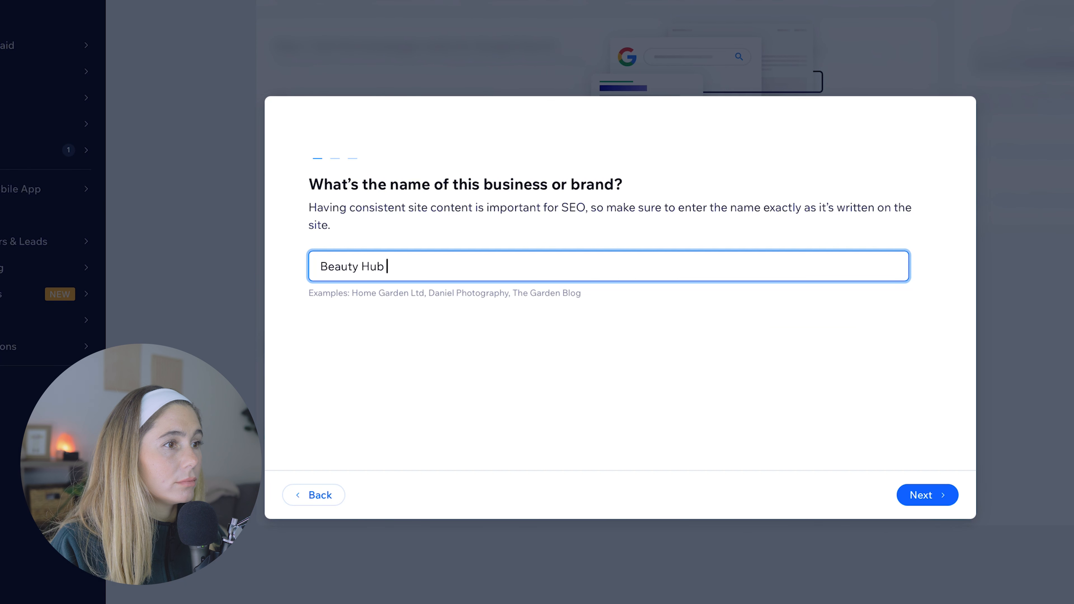
{"action": "key", "text": "Return"}
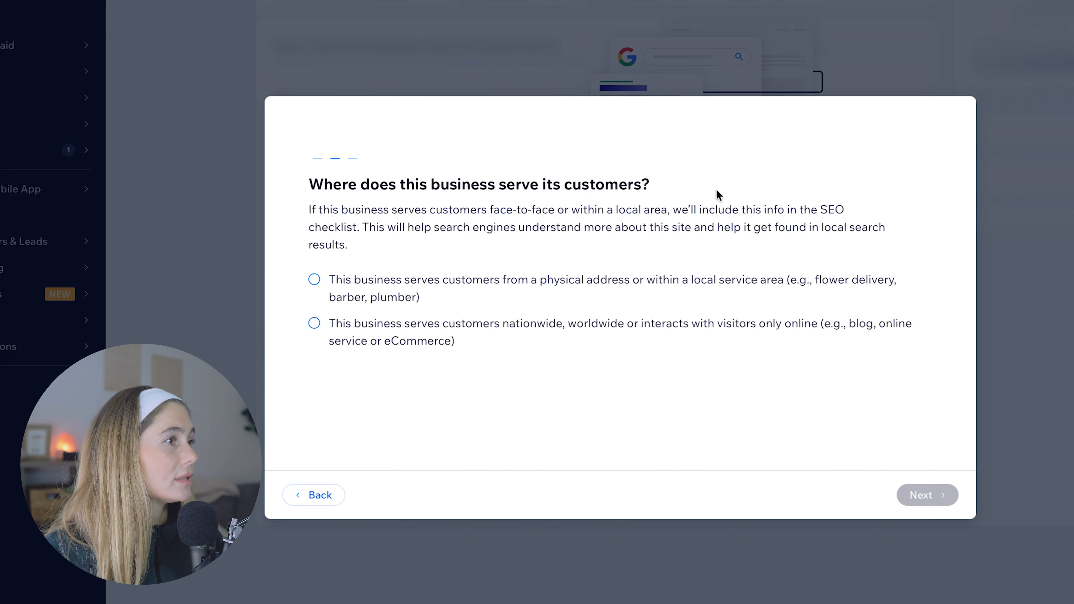
- Specify that the business serves customers nationwide, worldwide or interacts with visitors only online
{"action": "left_click", "coordinate": [451, 288]}
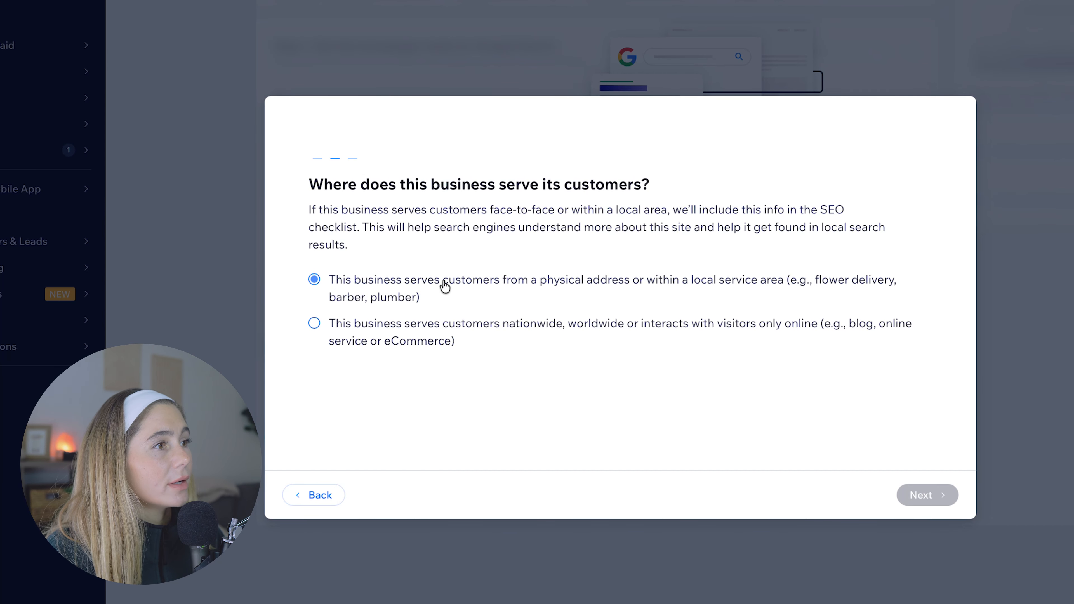
{"action": "left_click", "coordinate": [421, 376]}
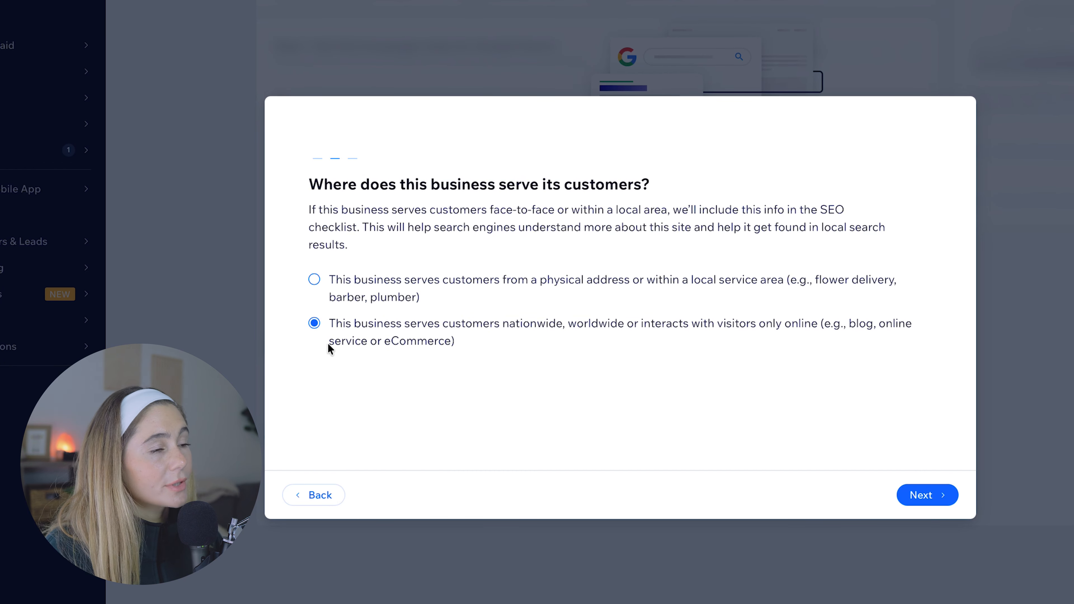
{"action": "left_click", "coordinate": [928, 499]}
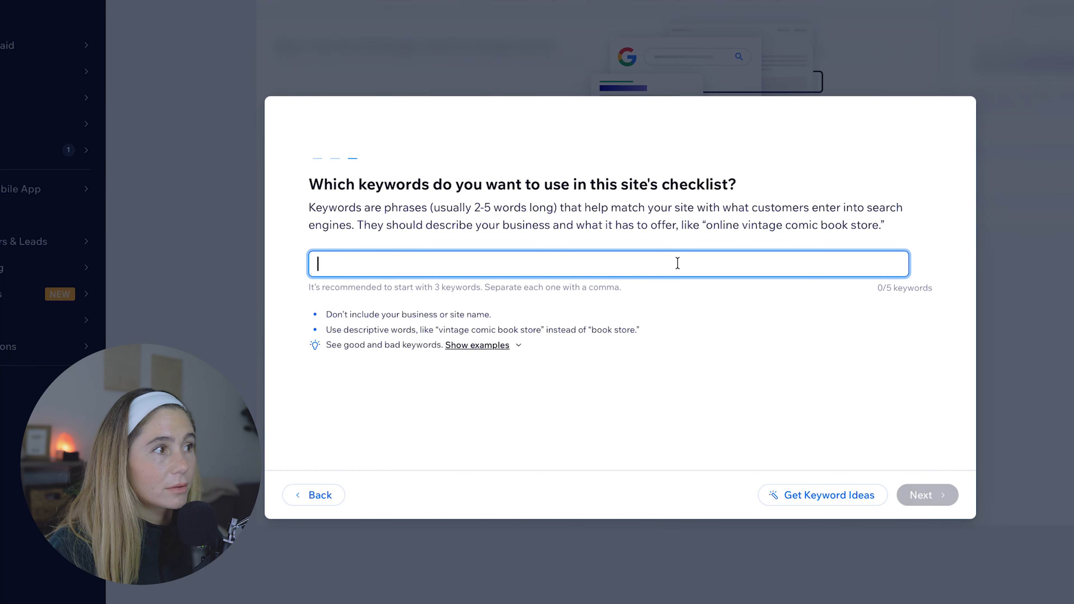
- Show the good and bad keyword examples and enter "holistic beauty hub" as the checklist keyword
{"action": "left_click", "coordinate": [477, 345]}
{"action": "left_click", "coordinate": [781, 497]}
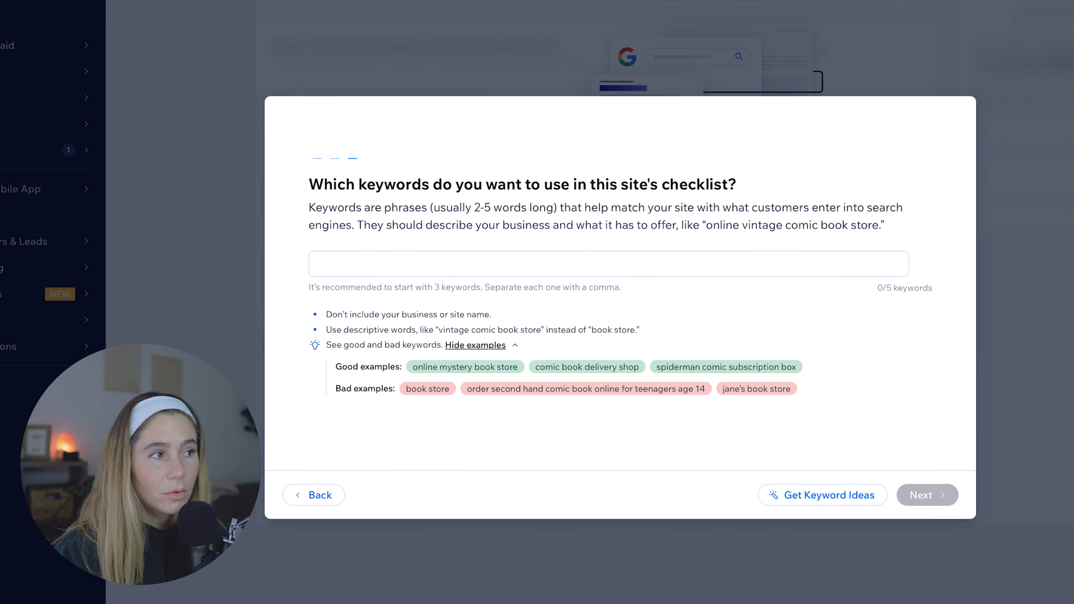
{"action": "left_click", "coordinate": [558, 263]}
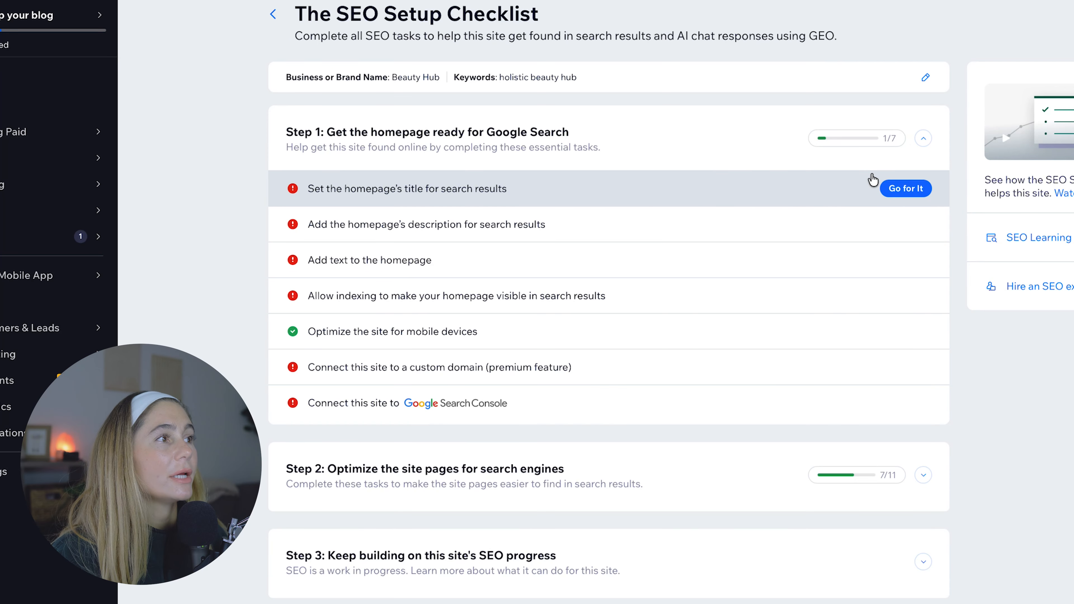
- Apply "Beauty Hub | holistic beauty hub" as the homepage's title for search results
{"action": "left_click", "coordinate": [896, 184]}
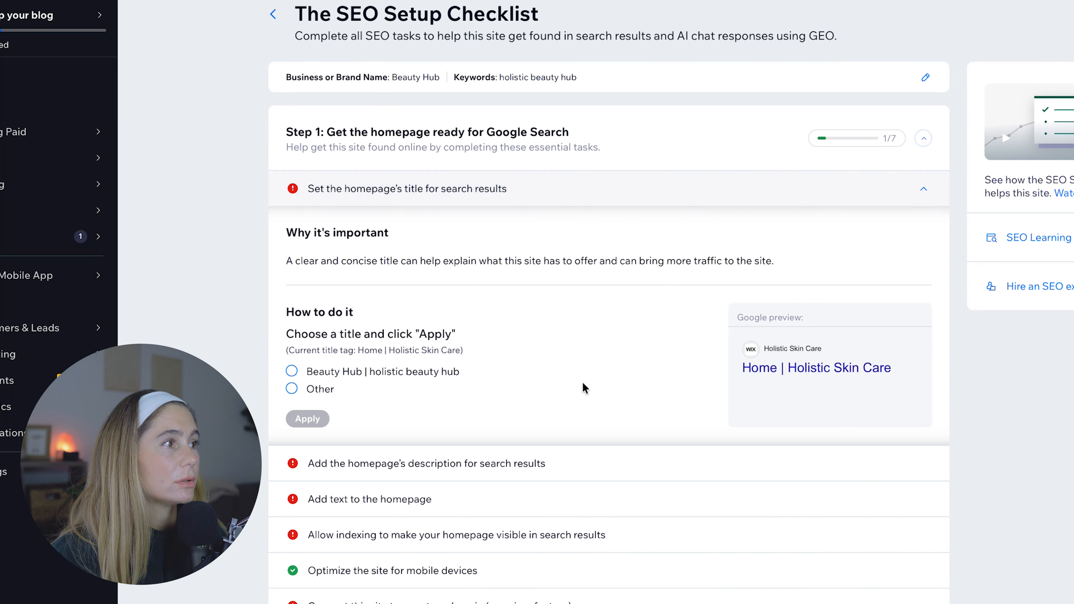
{"action": "left_click_drag", "start_coordinate": [285, 328], "coordinate": [488, 334]}
{"action": "left_click", "coordinate": [490, 339]}
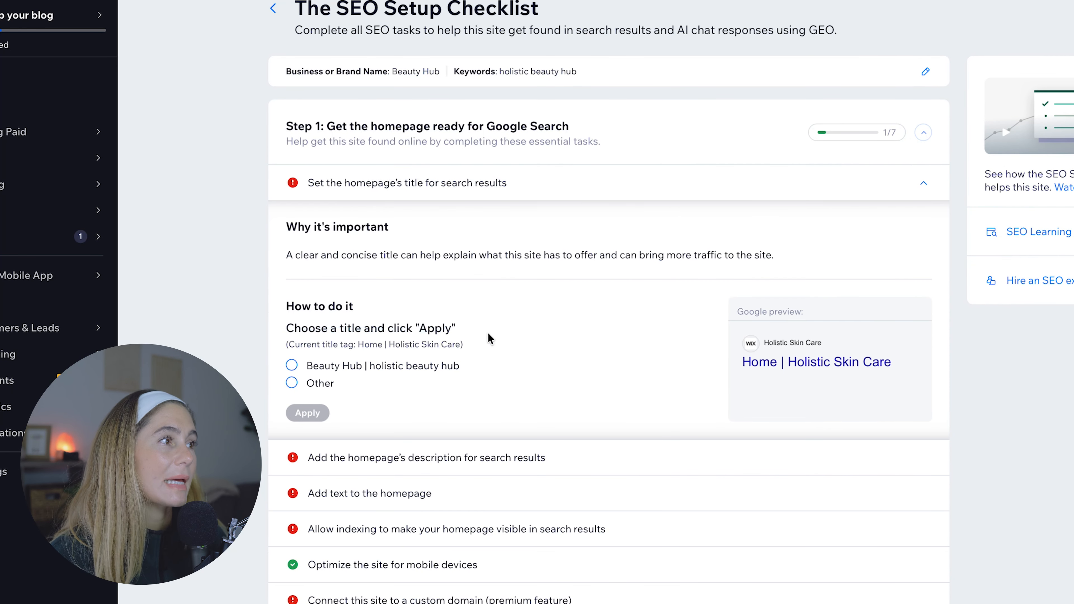
{"action": "left_click", "coordinate": [418, 371]}
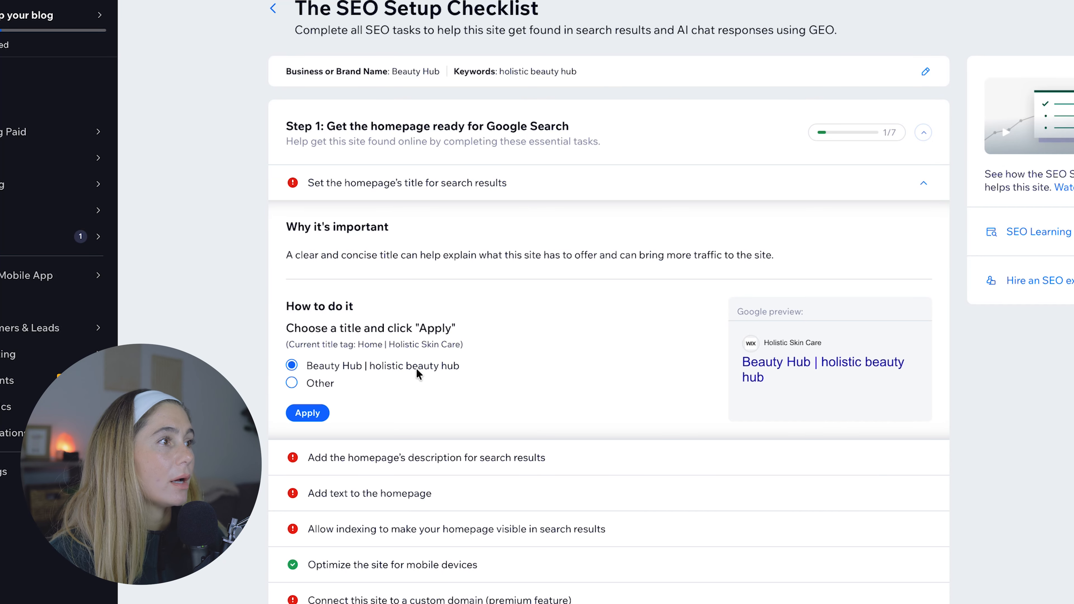
{"action": "left_click", "coordinate": [325, 383]}
{"action": "left_click", "coordinate": [379, 367]}
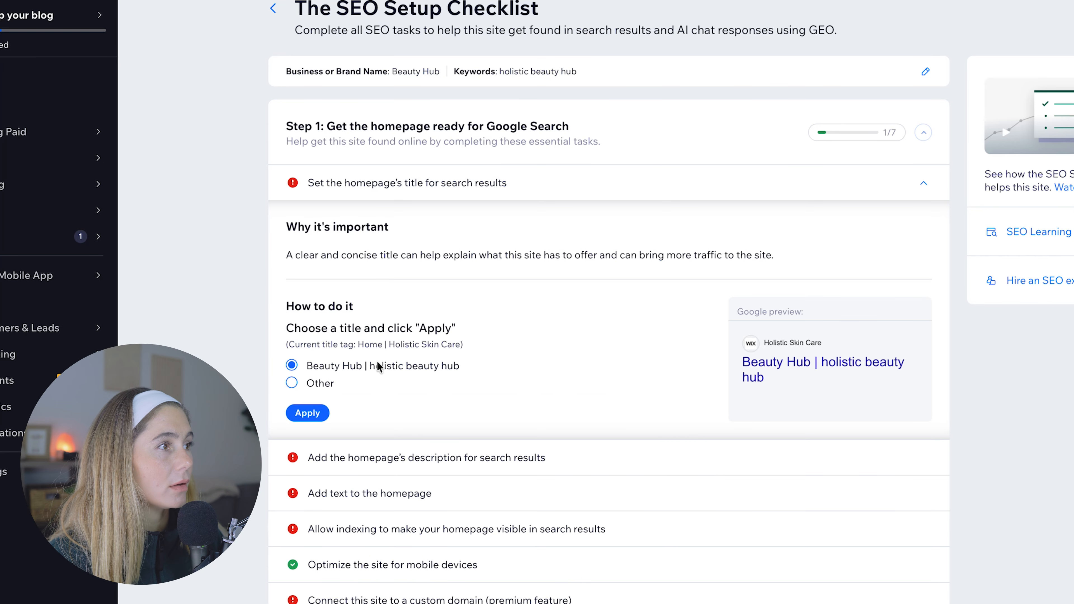
{"action": "left_click", "coordinate": [309, 417]}
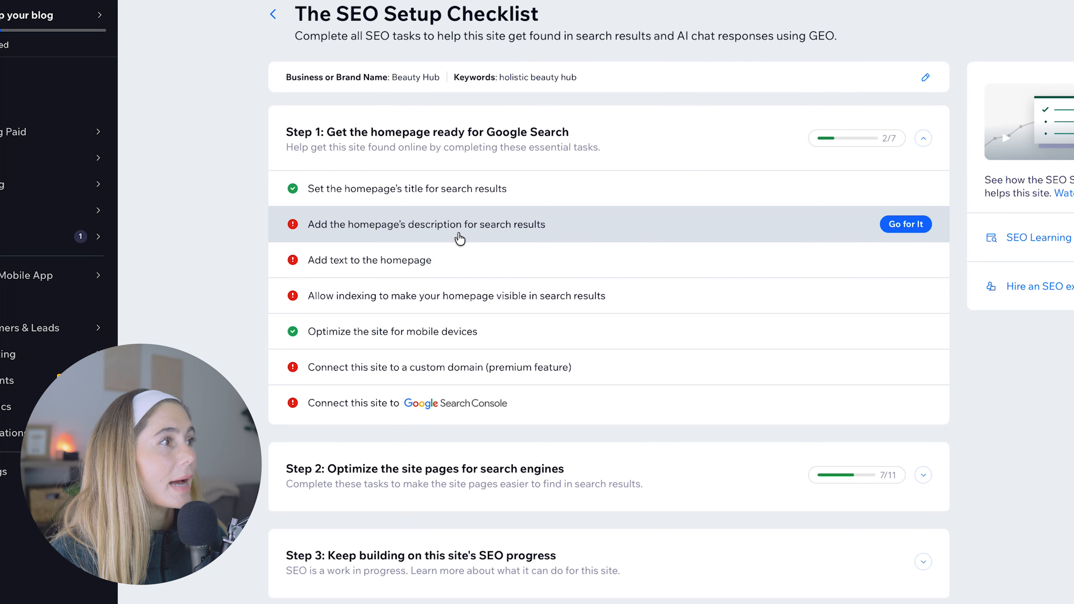
- Paste the prepared Beauty Hub description on holistic skincare and natural beauty tips as the homepage's search description and apply it
{"action": "left_click", "coordinate": [461, 238]}
{"action": "scroll", "coordinate": [550, 212], "scroll_direction": "down", "scroll_amount": 3}
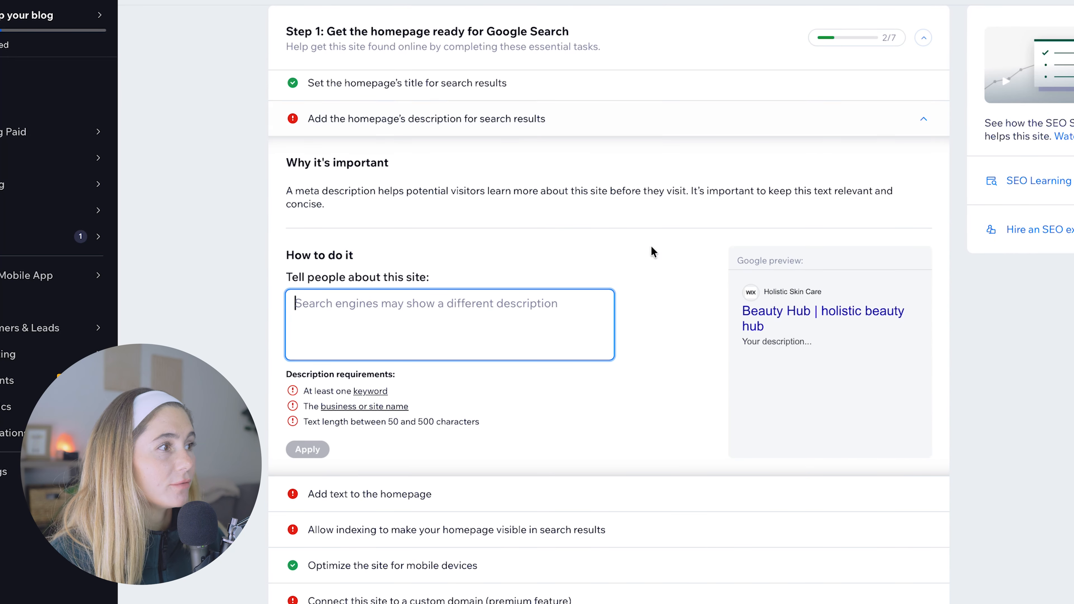
{"action": "left_click", "coordinate": [509, 324]}
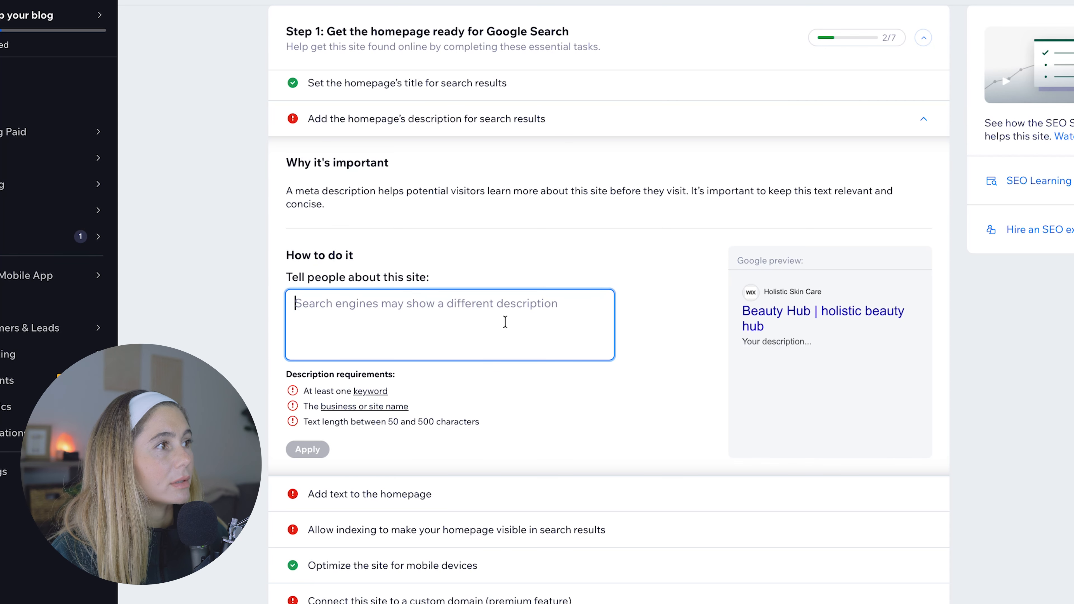
{"action": "type", "text": "Beauty Hub is your destination for holistic skincare and natural beauty tips. Discover organic facials, clean beauty routines, and mindful skin rituals designed to help you glow from the inside out. Explore treatments, remedies, and wellness insights that make skincare simple, effective, and eco-friendly."}
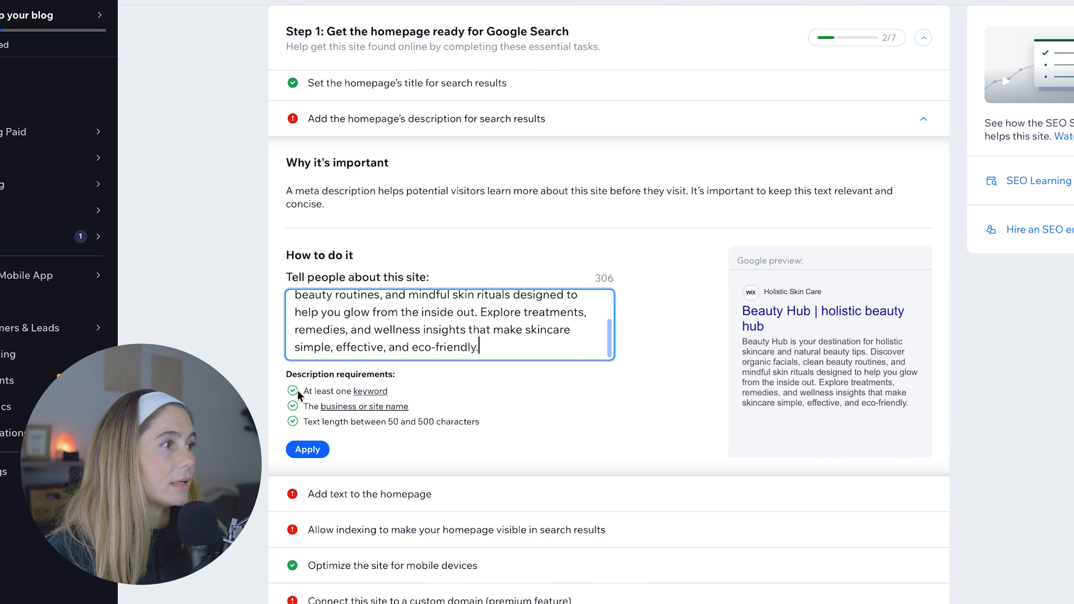
{"action": "left_click", "coordinate": [308, 449]}
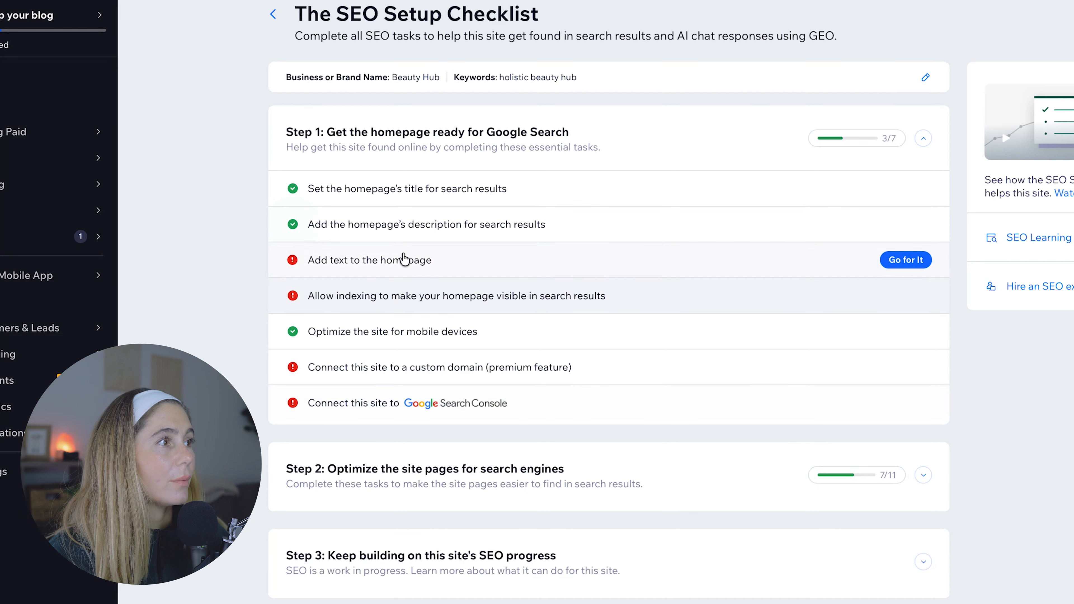
- Open the homepage in the Editor from the add-text task, include the business name Beauty Hub in its text, and save the site
{"action": "left_click", "coordinate": [435, 263]}
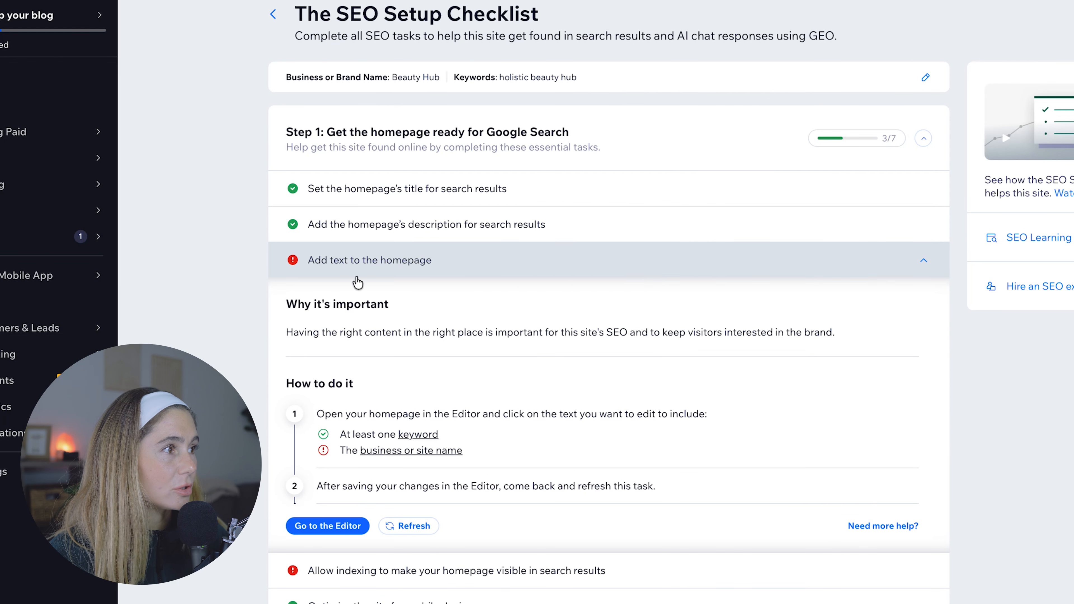
{"action": "scroll", "coordinate": [423, 428], "scroll_direction": "down", "scroll_amount": 1}
{"action": "left_click_drag", "start_coordinate": [312, 291], "coordinate": [844, 298]}
{"action": "left_click", "coordinate": [809, 311]}
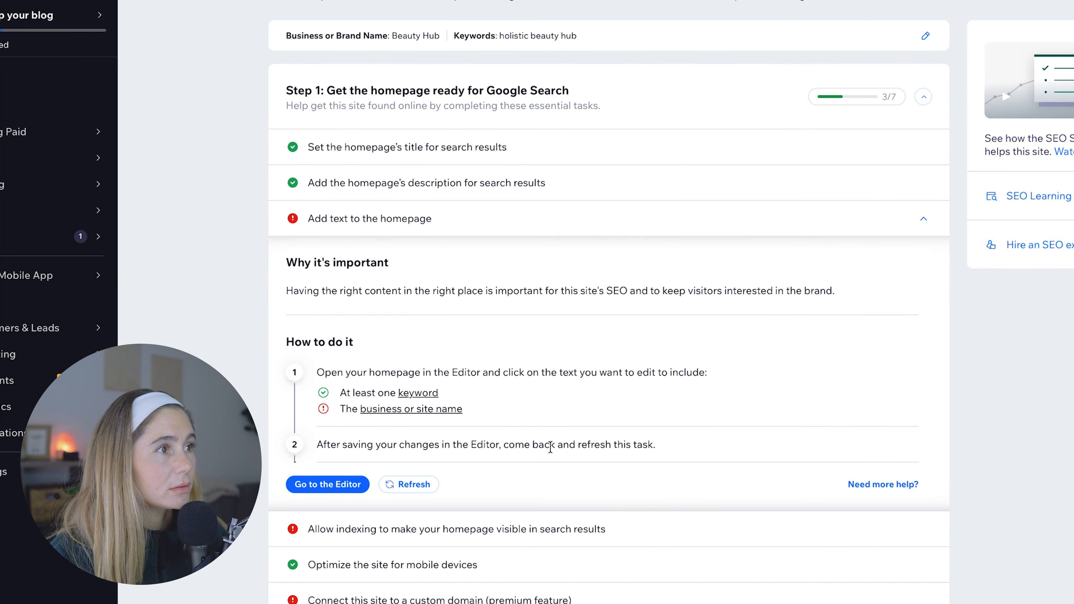
{"action": "right_click", "coordinate": [331, 486]}
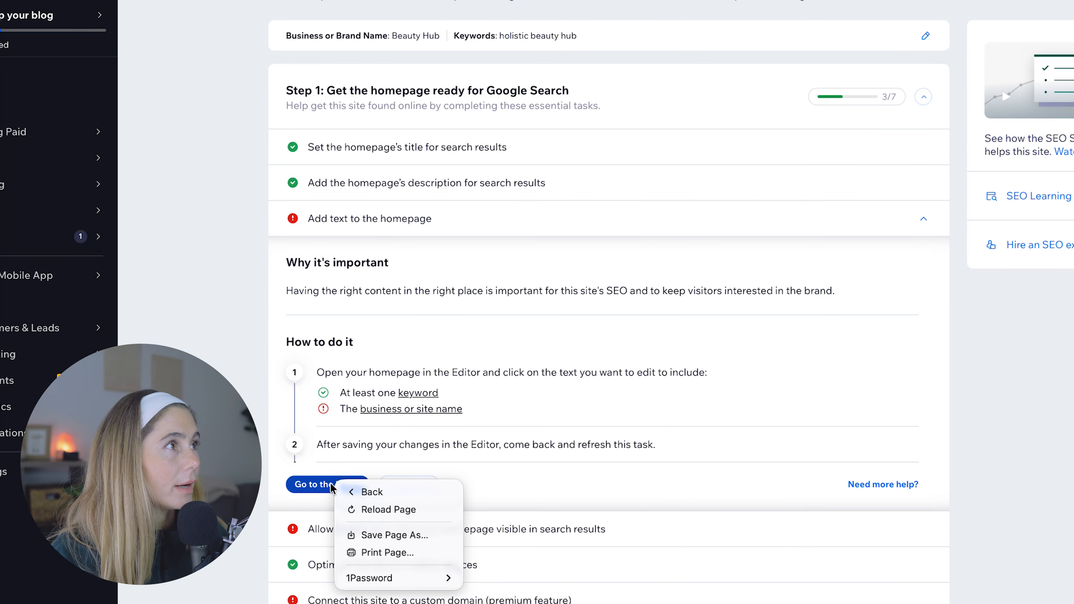
{"action": "left_click", "coordinate": [326, 484]}
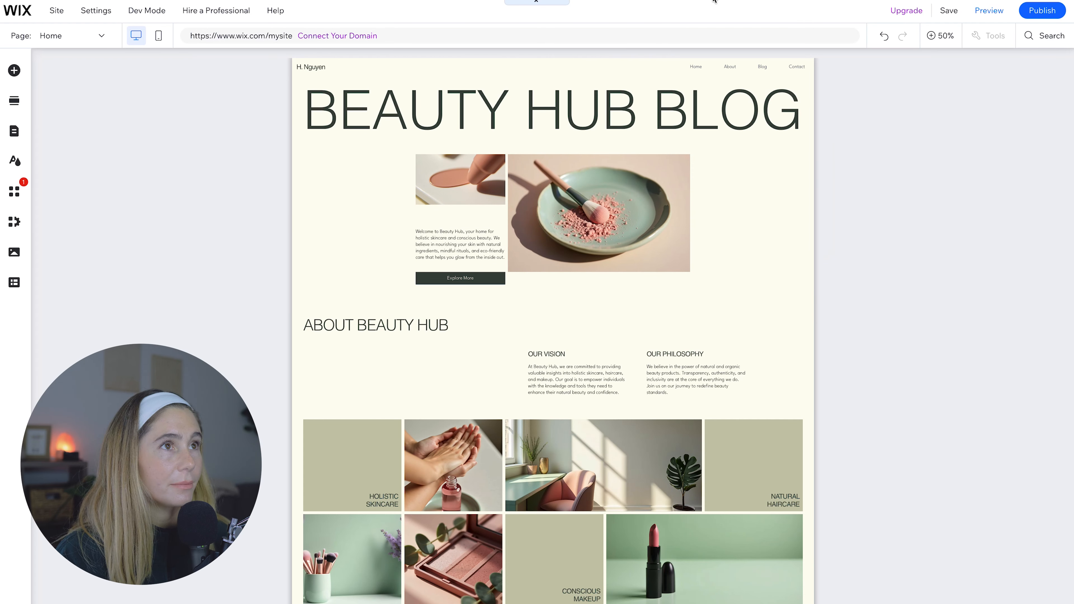
{"action": "left_click", "coordinate": [949, 10]}
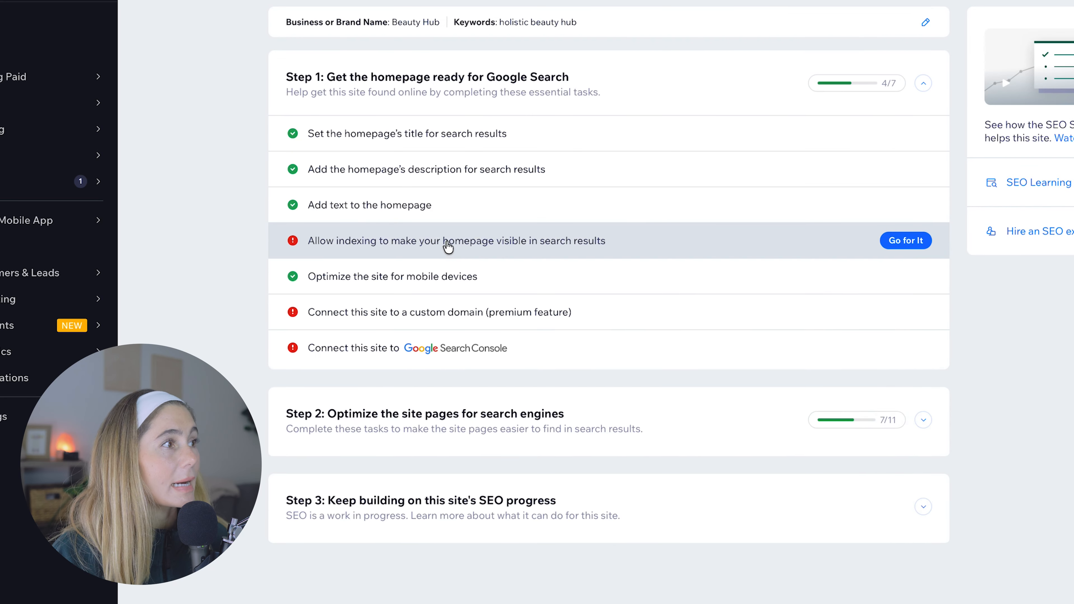
- Allow search engines to index the homepage and site, and apply the setting
{"action": "left_click", "coordinate": [448, 244]}
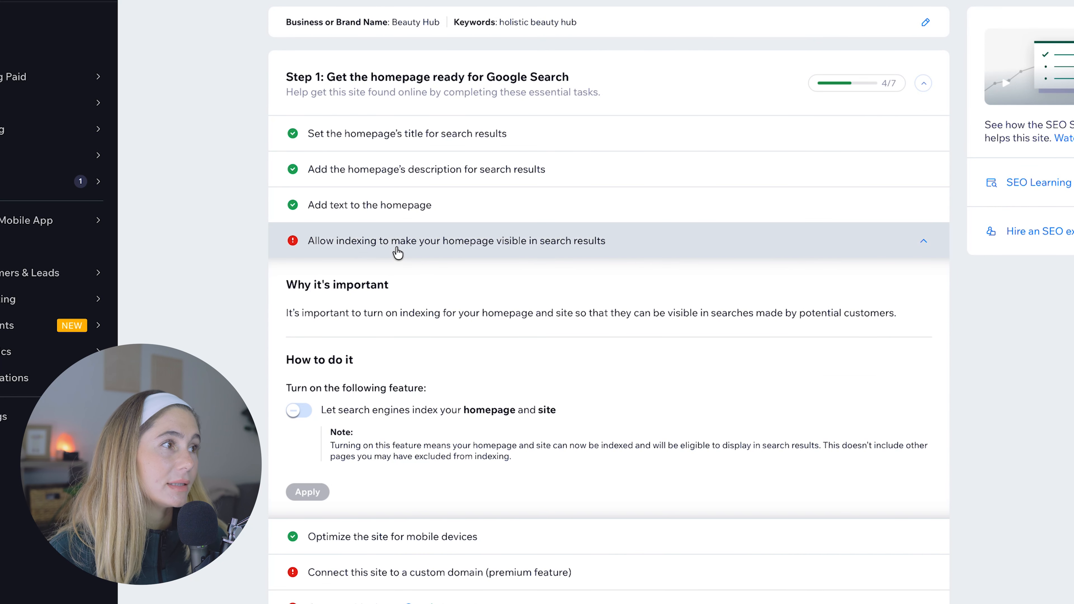
{"action": "left_click", "coordinate": [298, 410]}
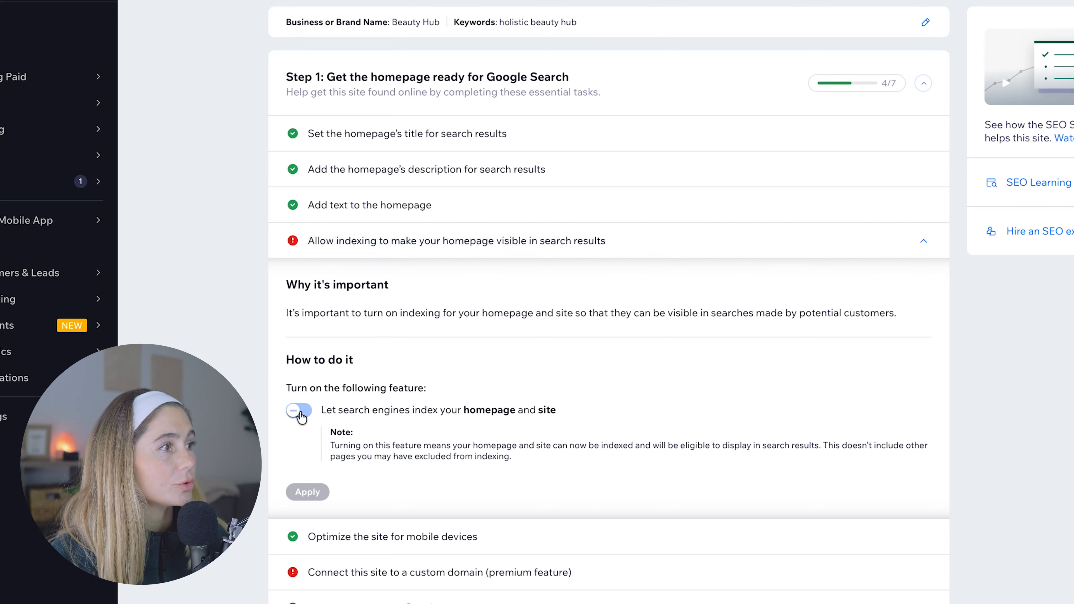
{"action": "left_click", "coordinate": [307, 493]}
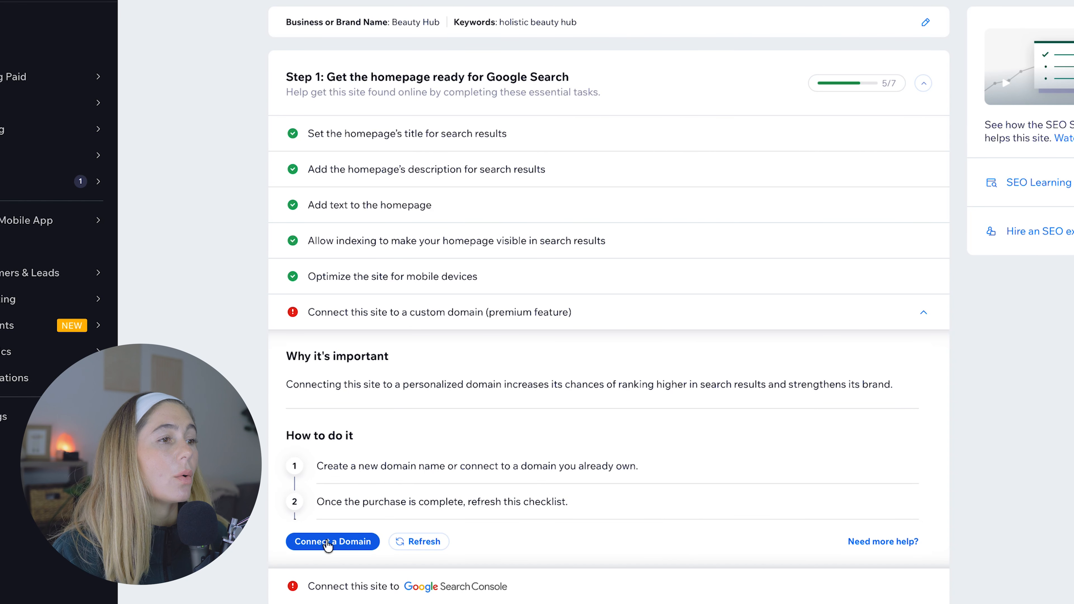
- View the options for connecting a domain and read why to connect the site to Google Search Console
{"action": "left_click", "coordinate": [347, 545]}
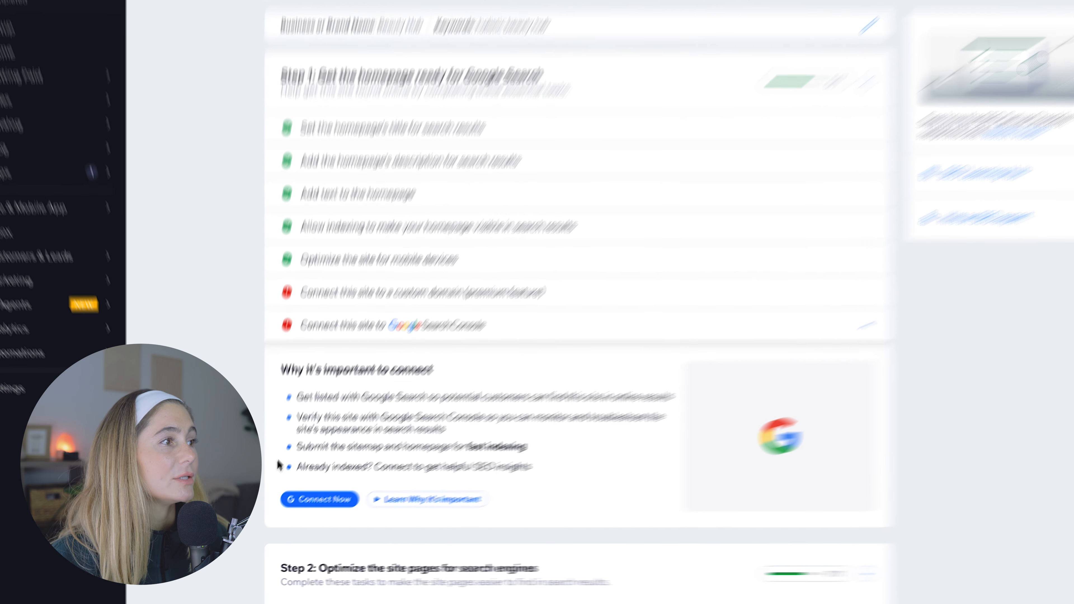
{"action": "left_click_drag", "start_coordinate": [302, 428], "coordinate": [467, 424]}
{"action": "left_click", "coordinate": [546, 398]}
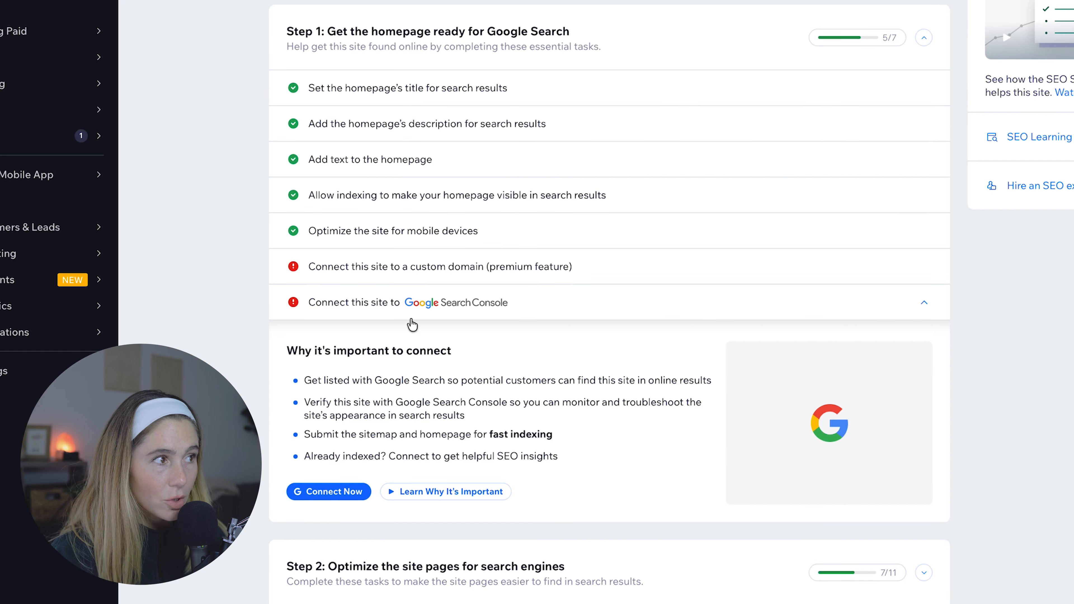
- From the Step 2 alt text task, describe the homepage's brush-and-plate image as "blush brush on a plate" and apply the alt text
{"action": "left_click", "coordinate": [929, 577]}
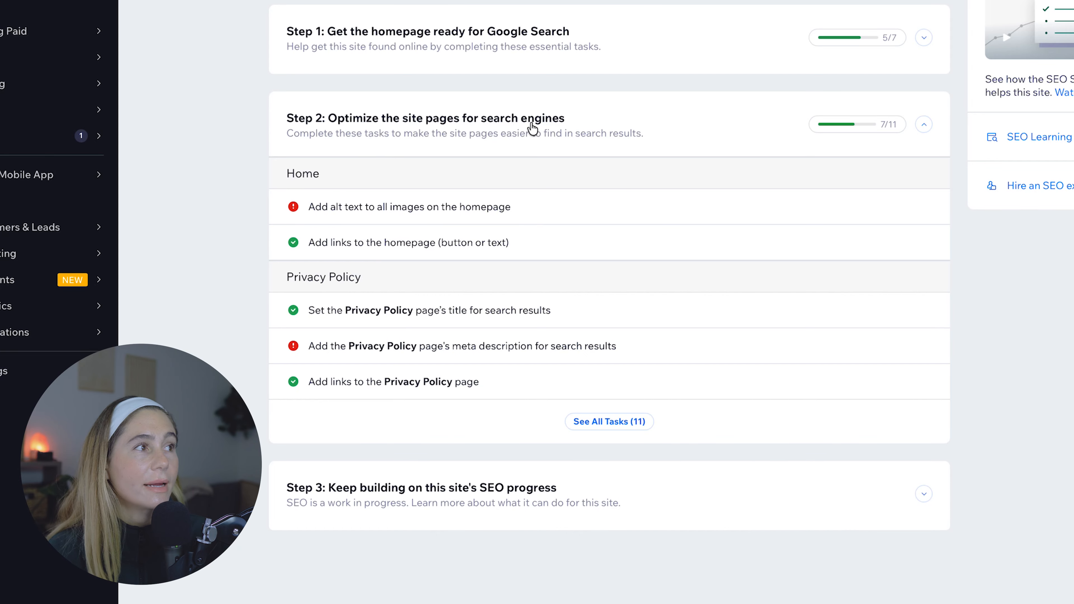
{"action": "left_click", "coordinate": [366, 214]}
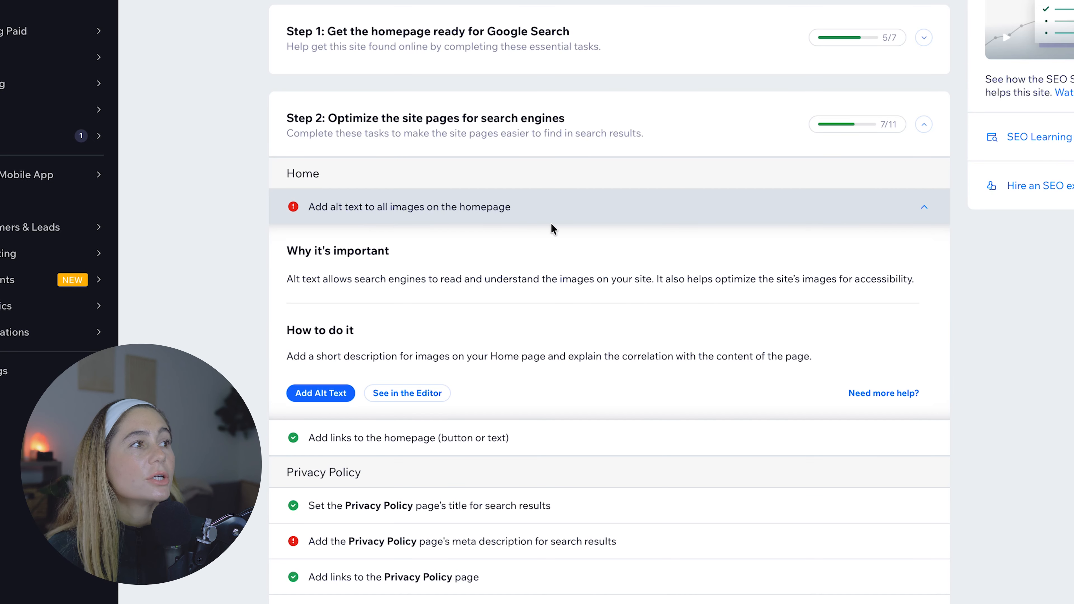
{"action": "left_click", "coordinate": [321, 393]}
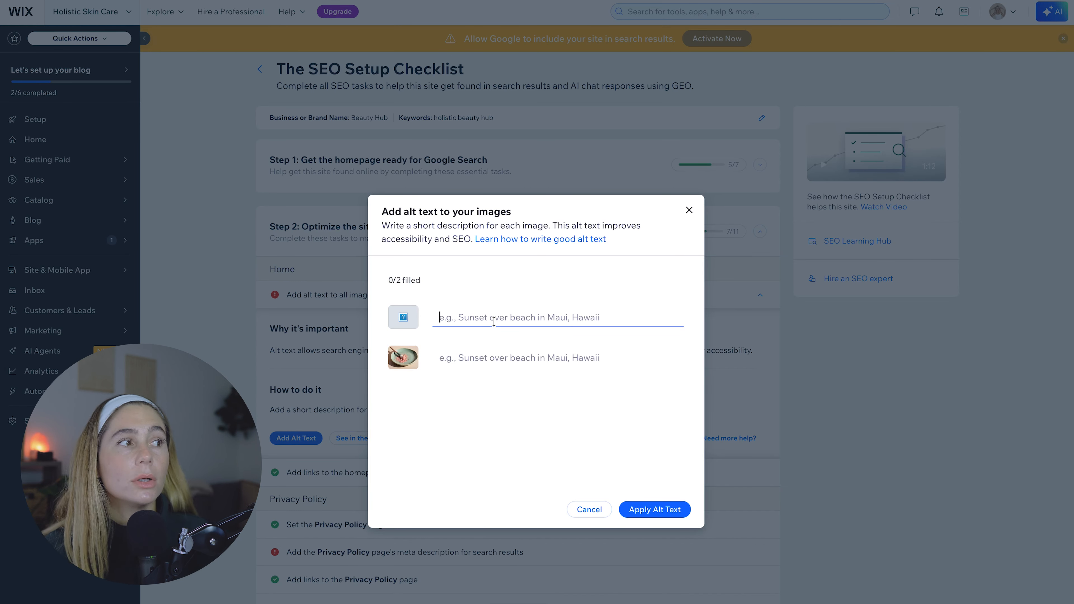
{"action": "left_click", "coordinate": [488, 357]}
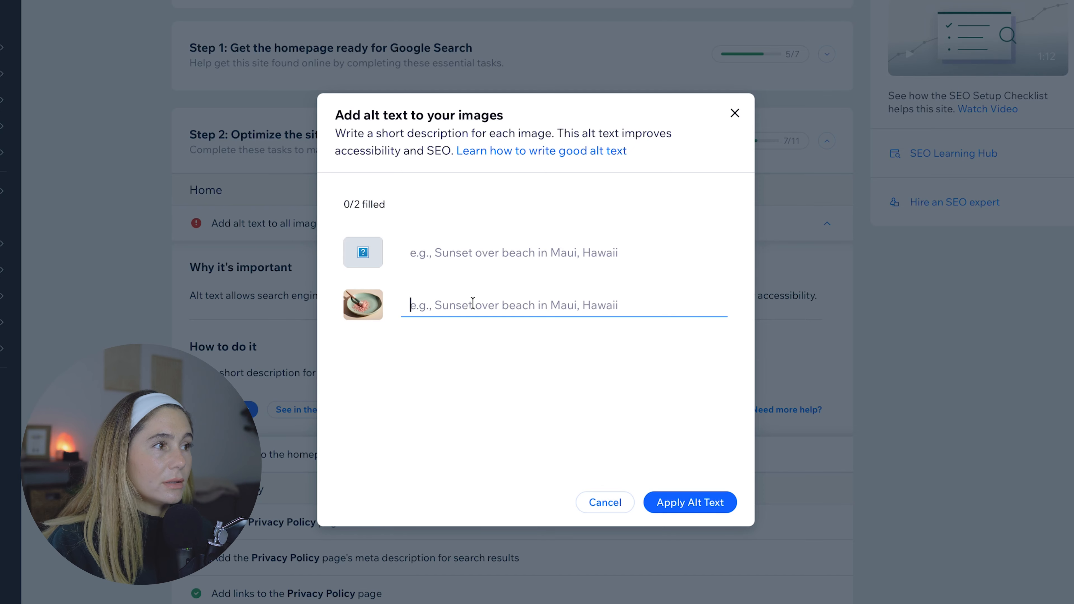
{"action": "type", "text": "blush brush o"}
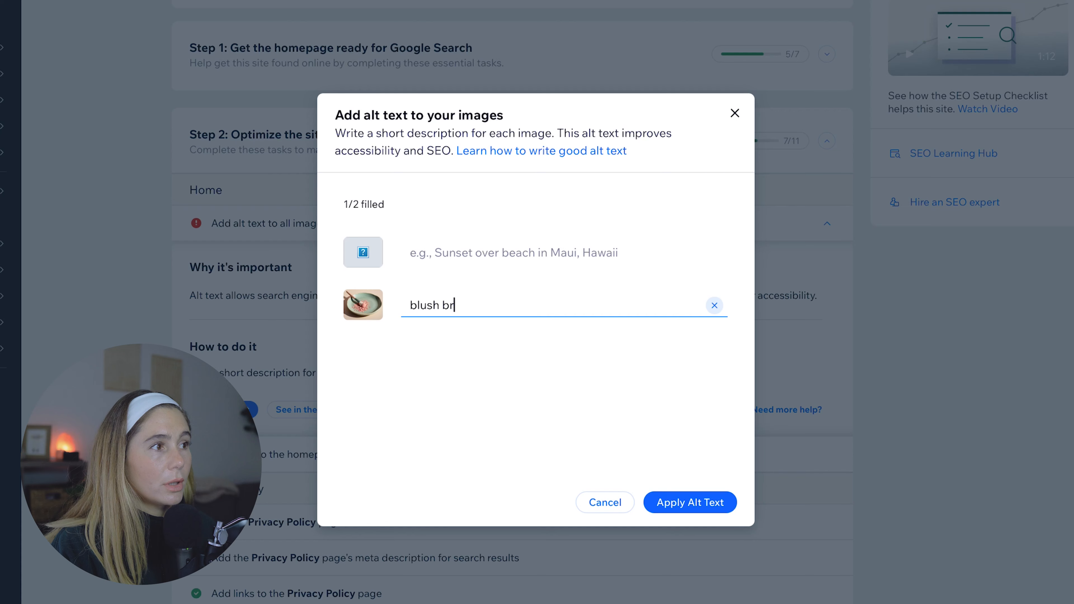
{"action": "type", "text": "n a plate"}
{"action": "left_click", "coordinate": [679, 499]}
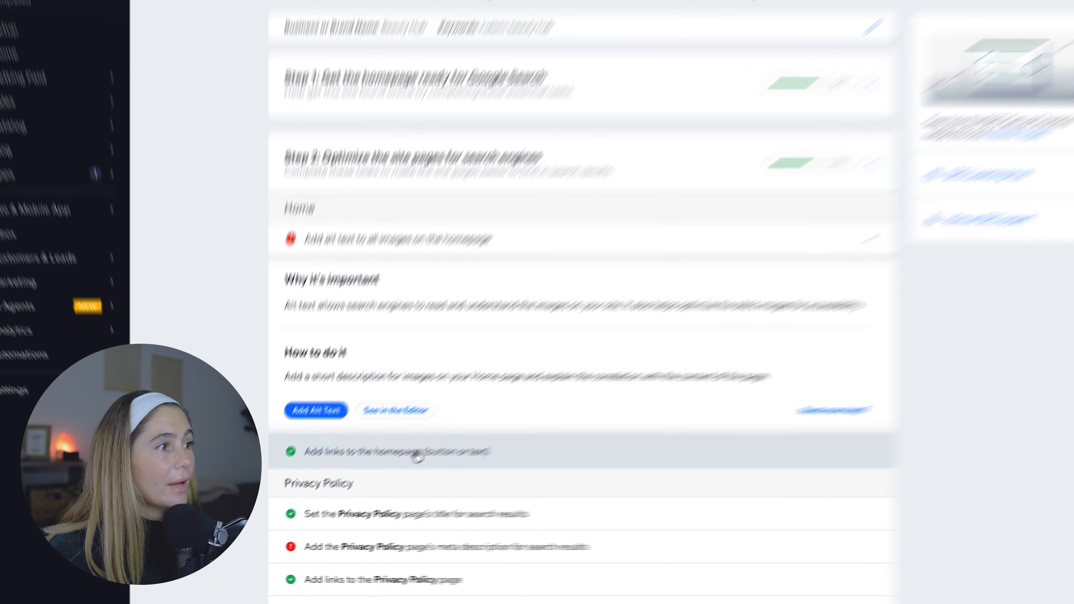
- Review the checklist's homepage links task and test the homepage's Explore More link in the site preview
{"action": "left_click", "coordinate": [391, 472]}
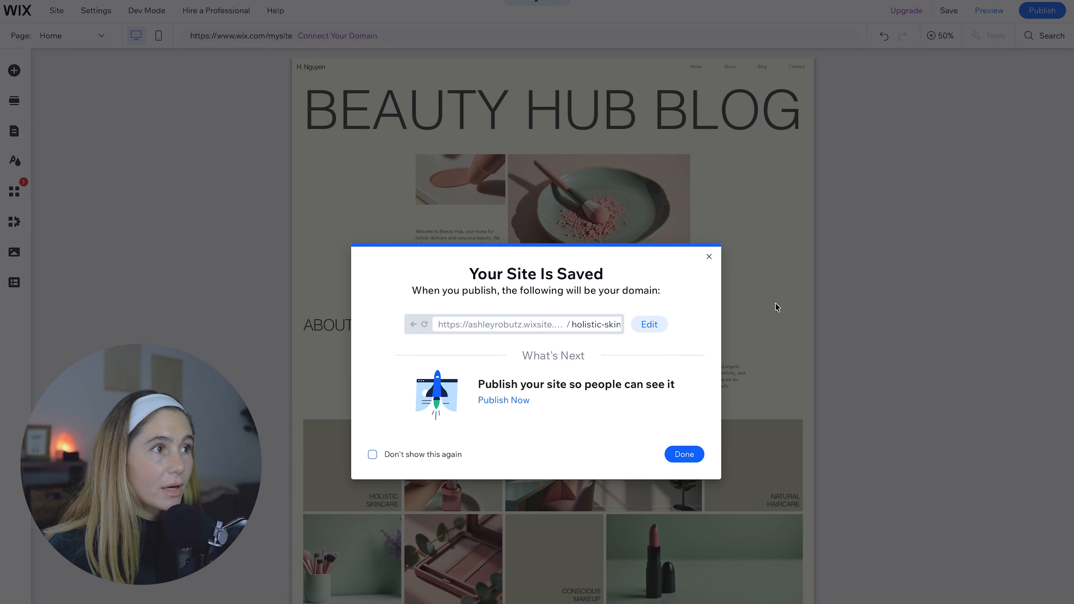
{"action": "left_click", "coordinate": [709, 257]}
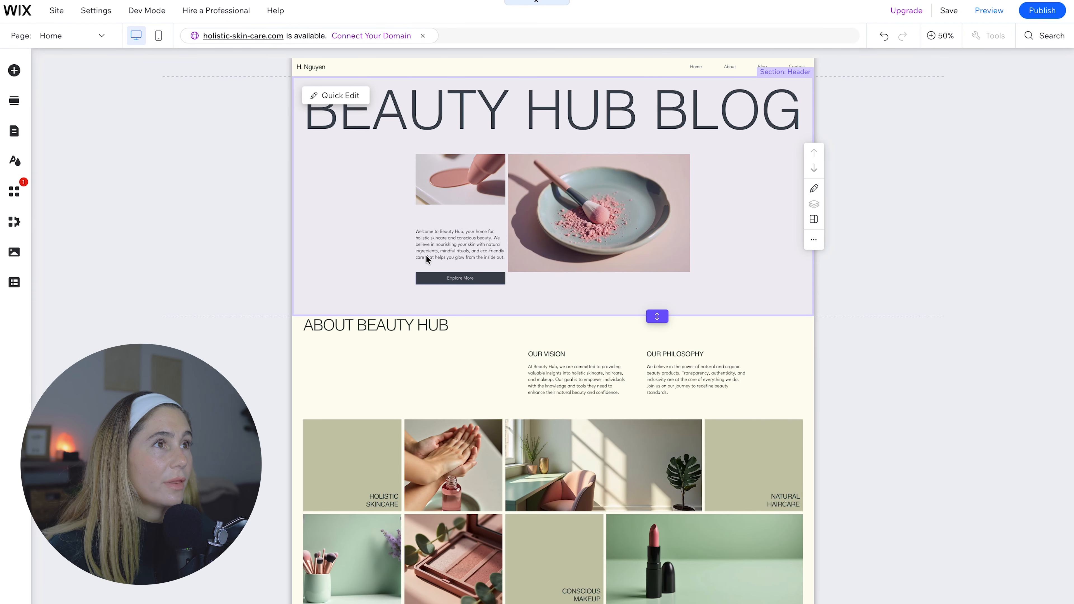
{"action": "left_click", "coordinate": [999, 18]}
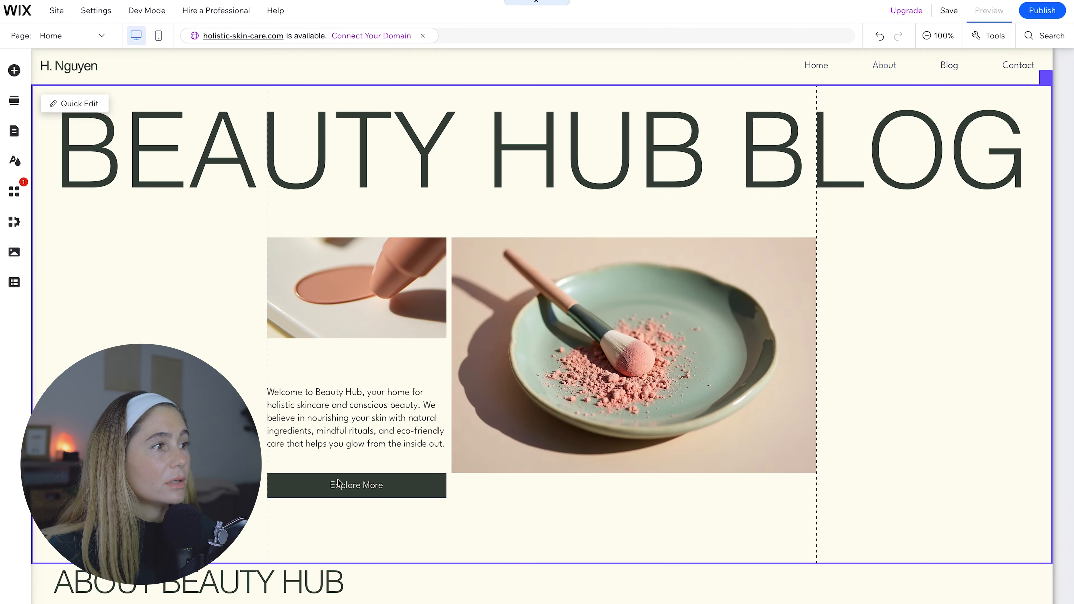
{"action": "left_click", "coordinate": [365, 486]}
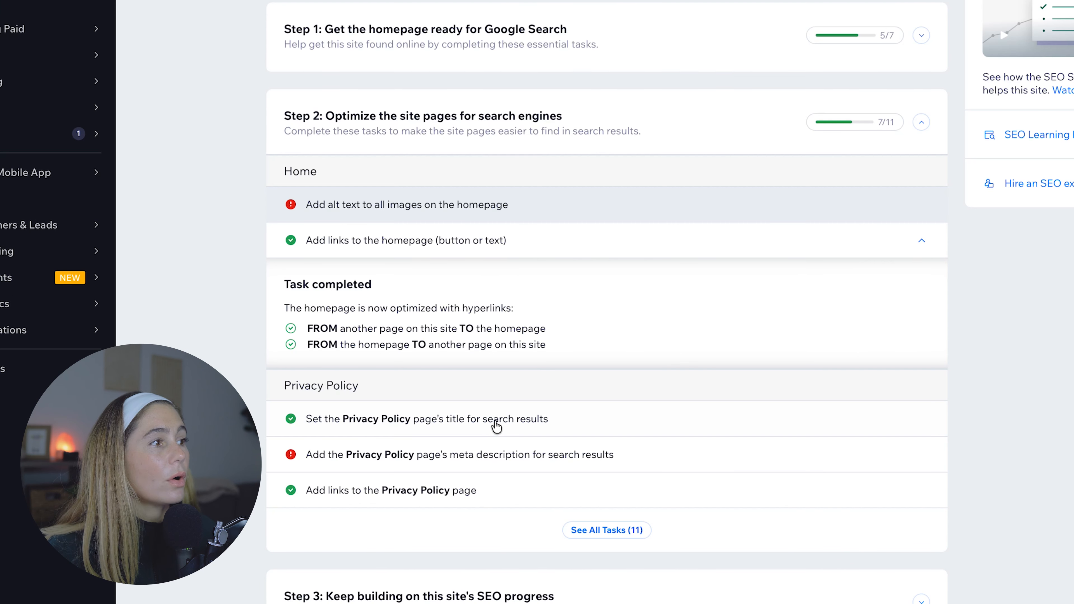
- Paste the prepared text as the Privacy Policy page's meta description, apply it, and open the Blog page's meta description task
{"action": "left_click", "coordinate": [444, 422]}
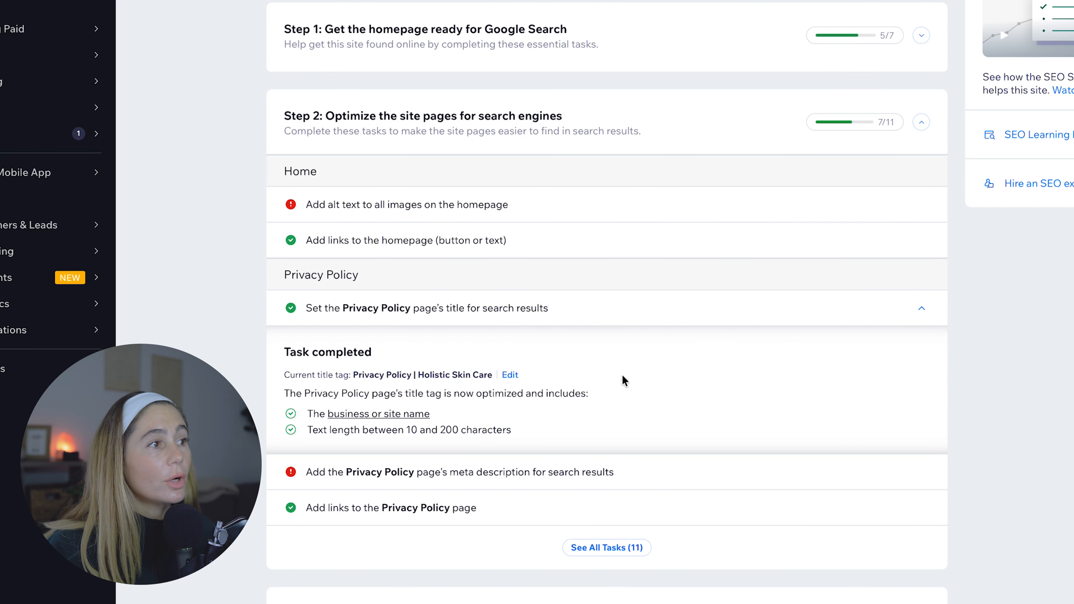
{"action": "left_click", "coordinate": [561, 475]}
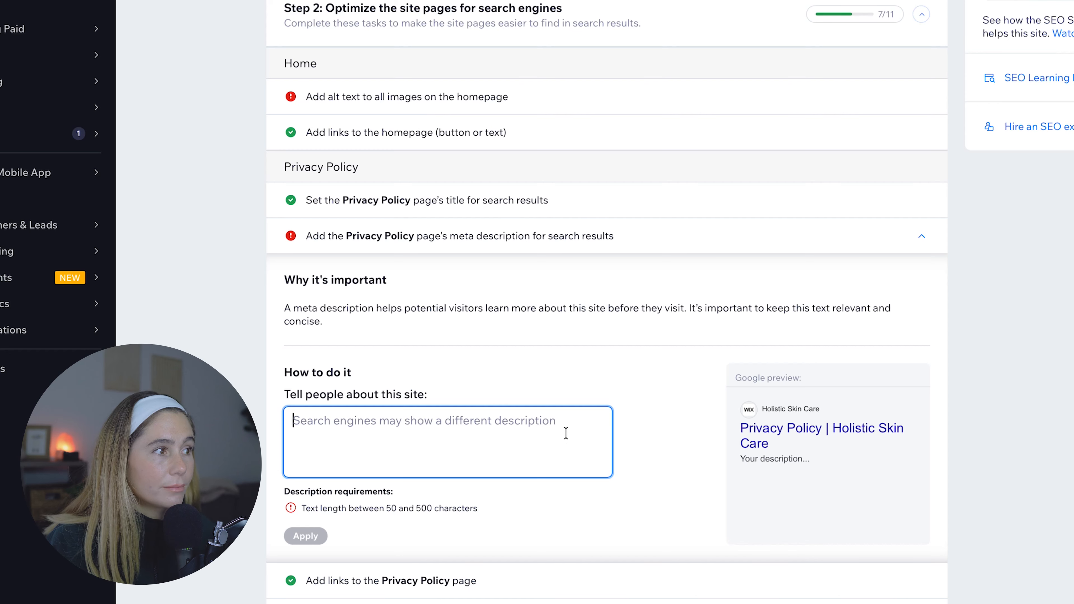
{"action": "left_click", "coordinate": [414, 432]}
{"action": "type", "text": "Read Beauty Hub’s Privacy Policy to learn how we collect, use, and protect your personal information. Your trust and data security are our top priority"}
{"action": "scroll", "coordinate": [312, 589], "scroll_direction": "up", "scroll_amount": 1}
{"action": "left_click", "coordinate": [307, 587]}
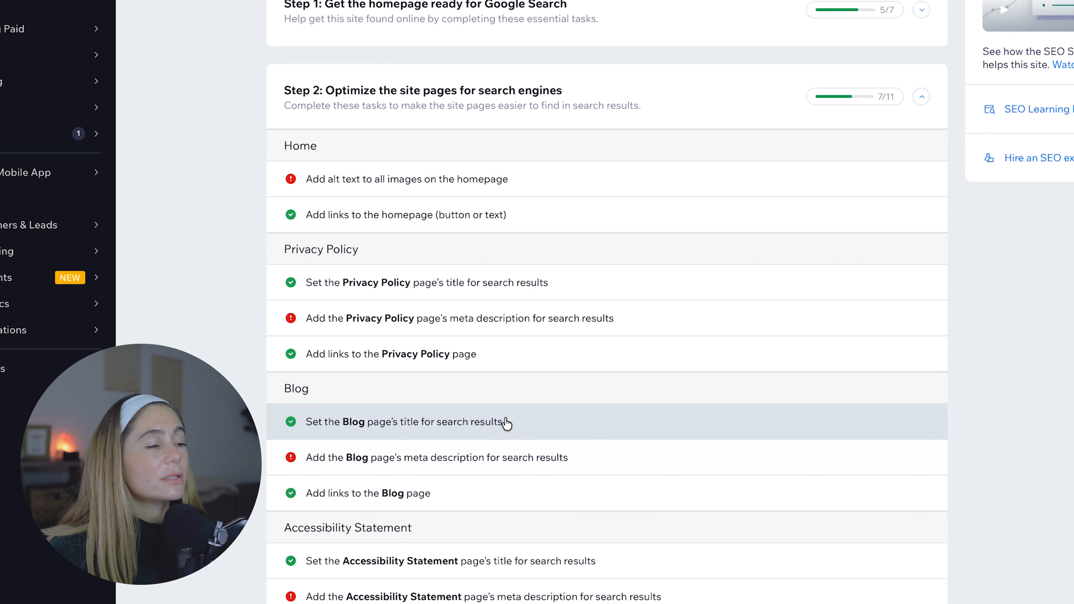
{"action": "left_click", "coordinate": [599, 459]}
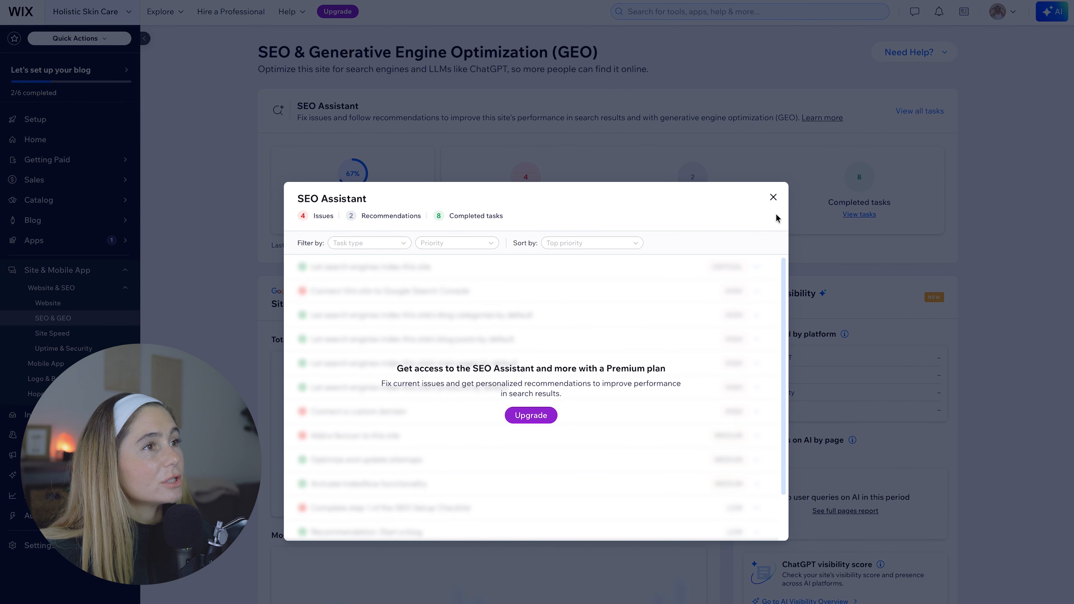
- Dismiss the SEO Assistant's Premium plan offer and continue the SEO Setup Checklist
{"action": "left_click", "coordinate": [774, 196]}
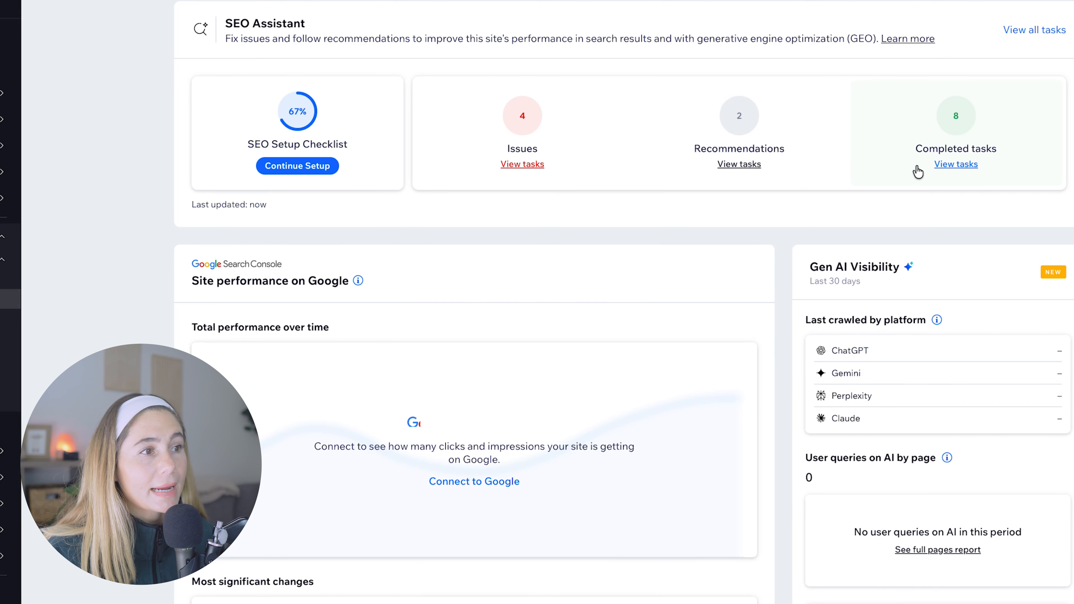
{"action": "left_click", "coordinate": [306, 160]}
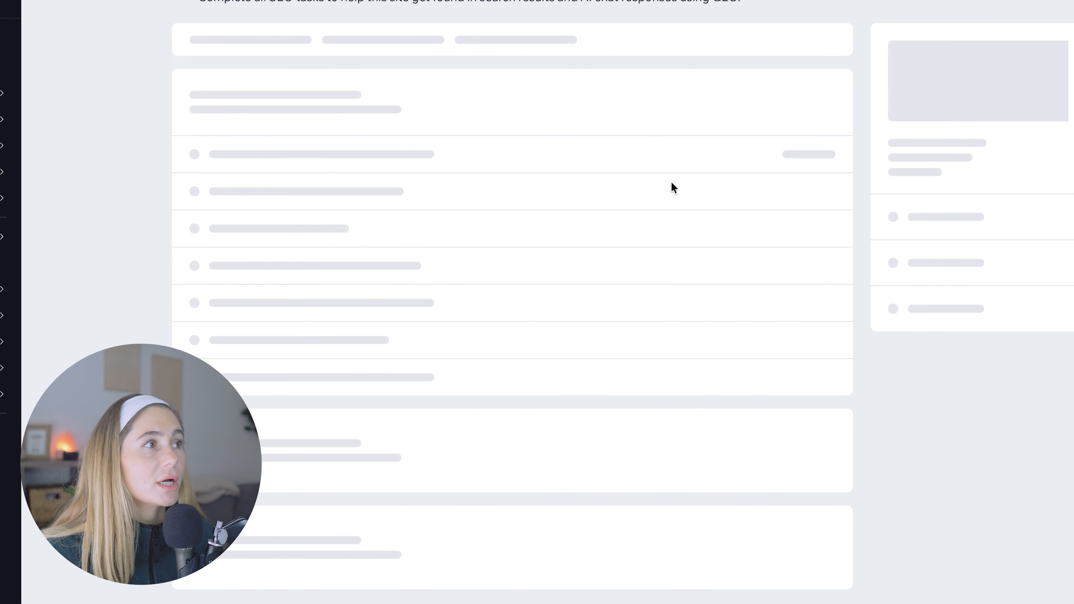